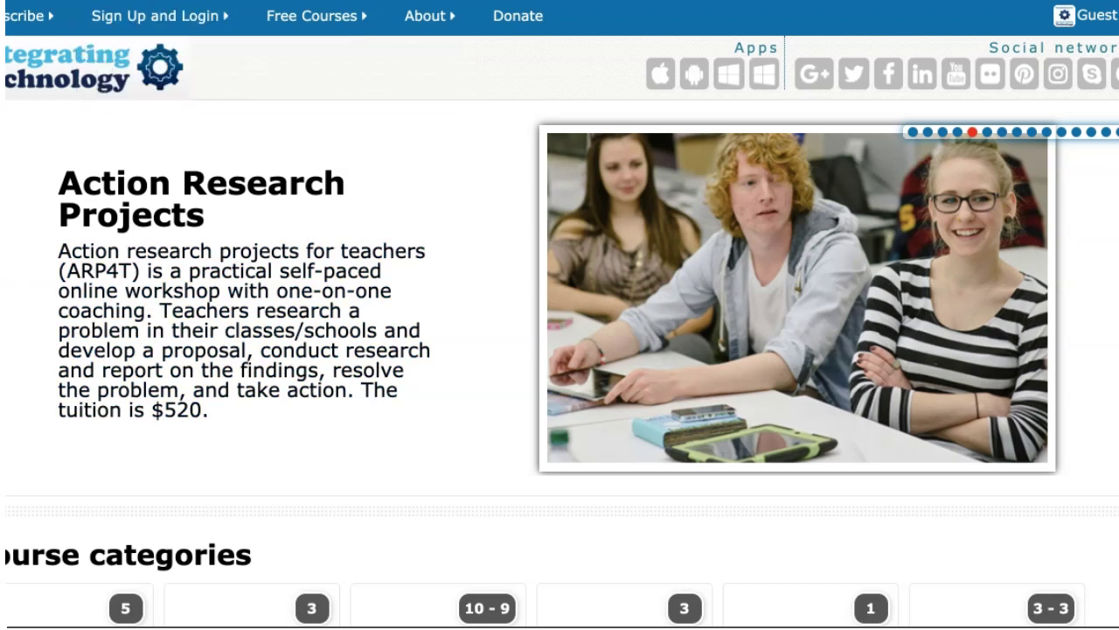
- Go from the Moodle for Teachers front page to its Log in page
{"action": "key", "text": "super+shift+a"}
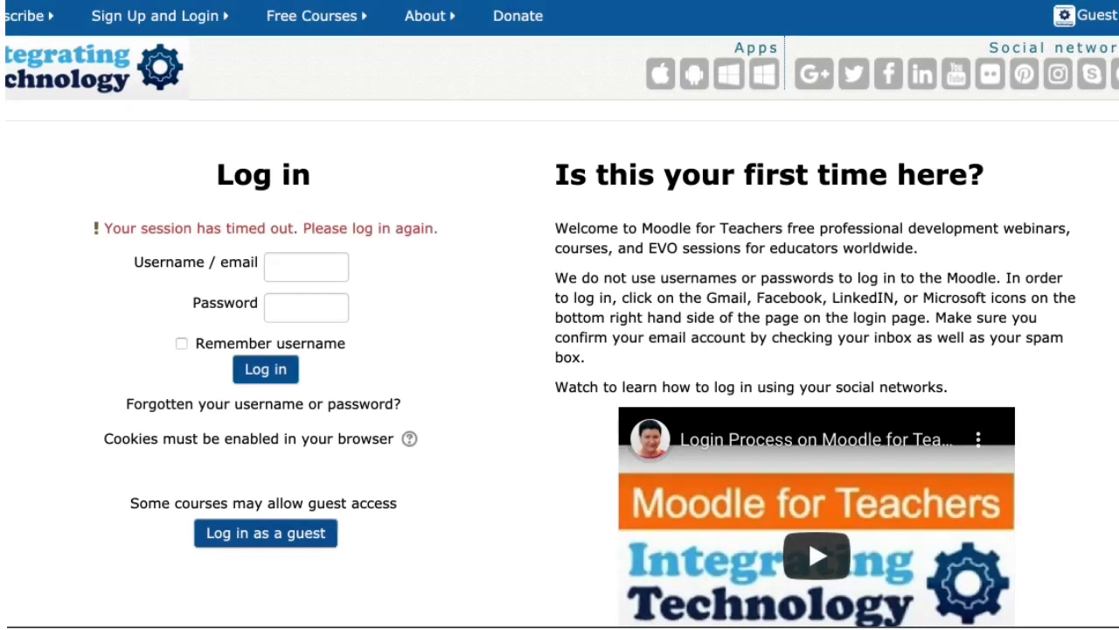
- Highlight the login heading and username/password labels, then scroll down to the Microsoft login button
{"action": "left_click_drag", "start_coordinate": [217, 166], "coordinate": [259, 306]}
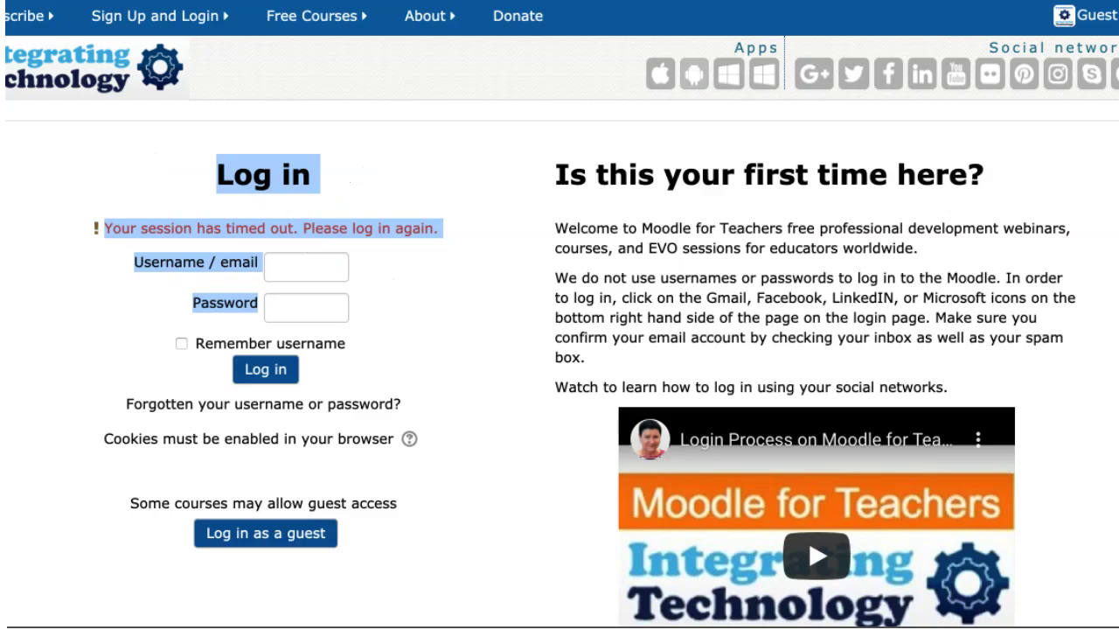
{"action": "scroll", "coordinate": [559, 350], "scroll_direction": "down", "scroll_amount": 1}
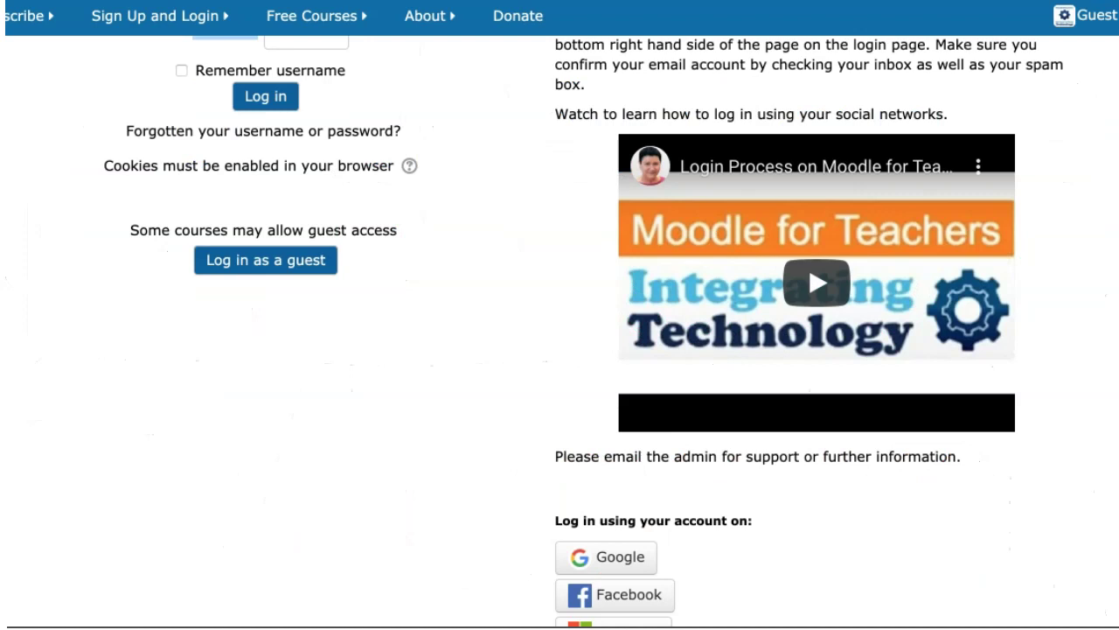
{"action": "scroll", "coordinate": [560, 349], "scroll_direction": "down", "scroll_amount": 1}
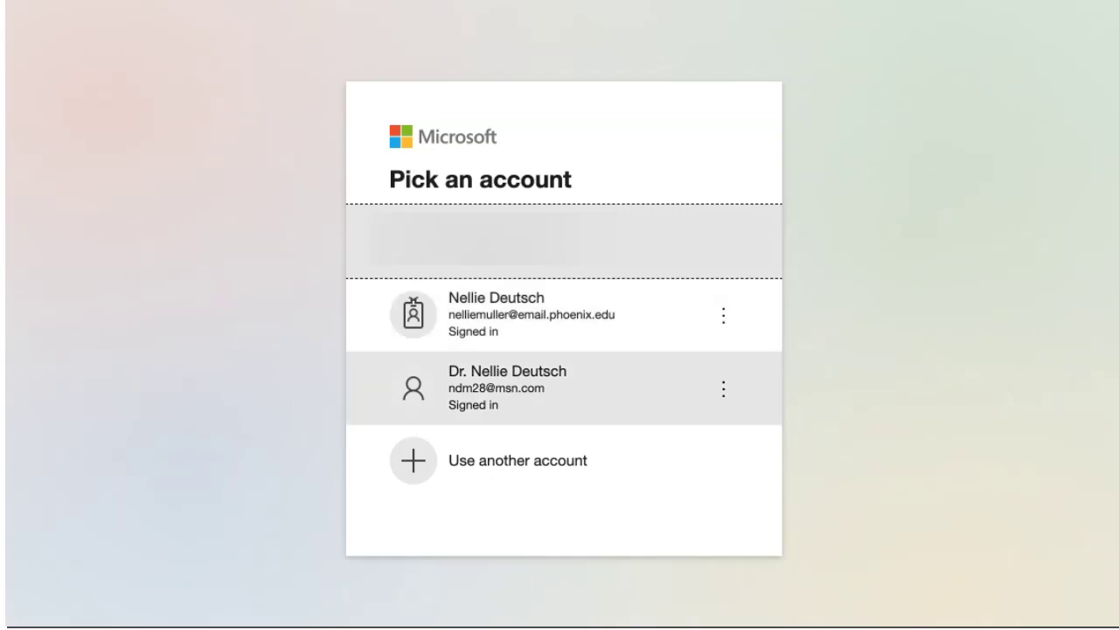
- Sign in with the second Microsoft account from the Pick an account list
{"action": "left_click", "coordinate": [507, 388]}
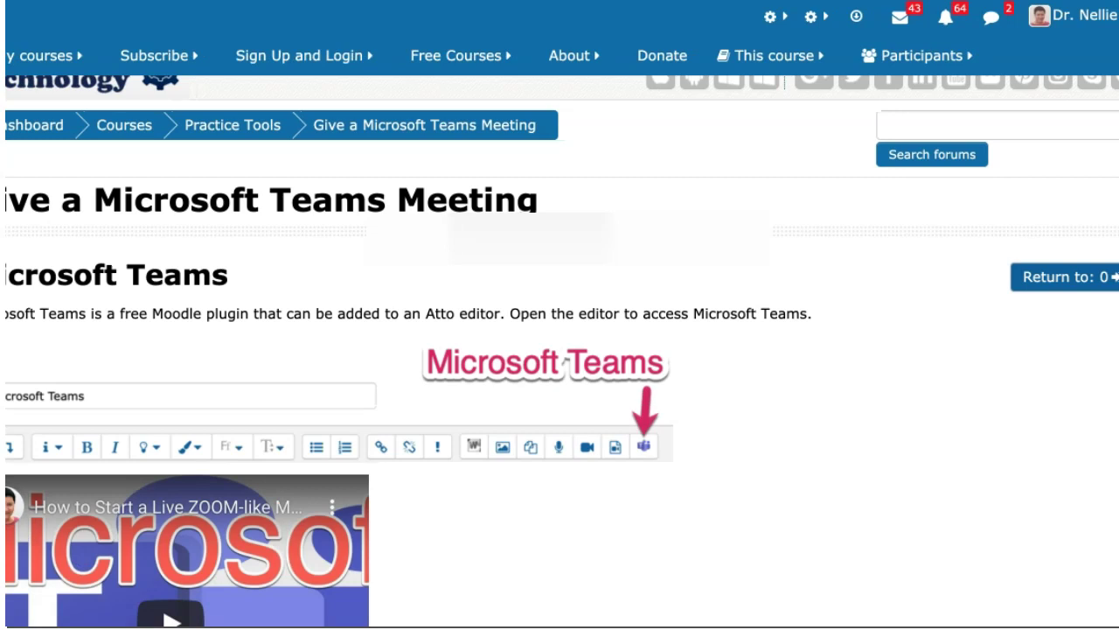
{"action": "scroll", "coordinate": [559, 350], "scroll_direction": "up", "scroll_amount": 1}
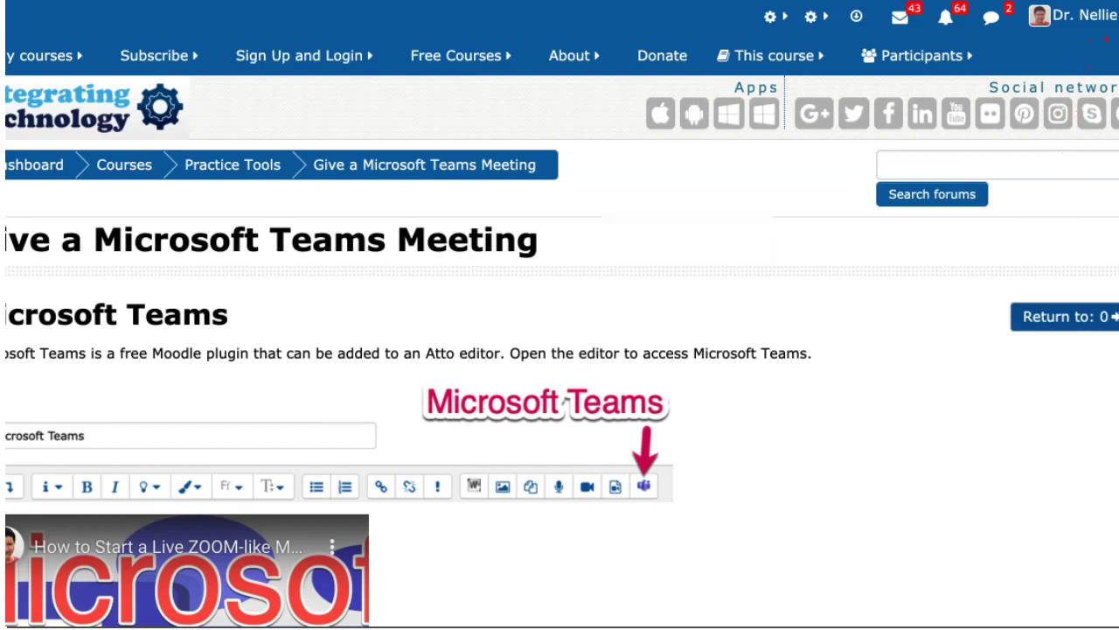
{"action": "scroll", "coordinate": [560, 349], "scroll_direction": "down", "scroll_amount": 1}
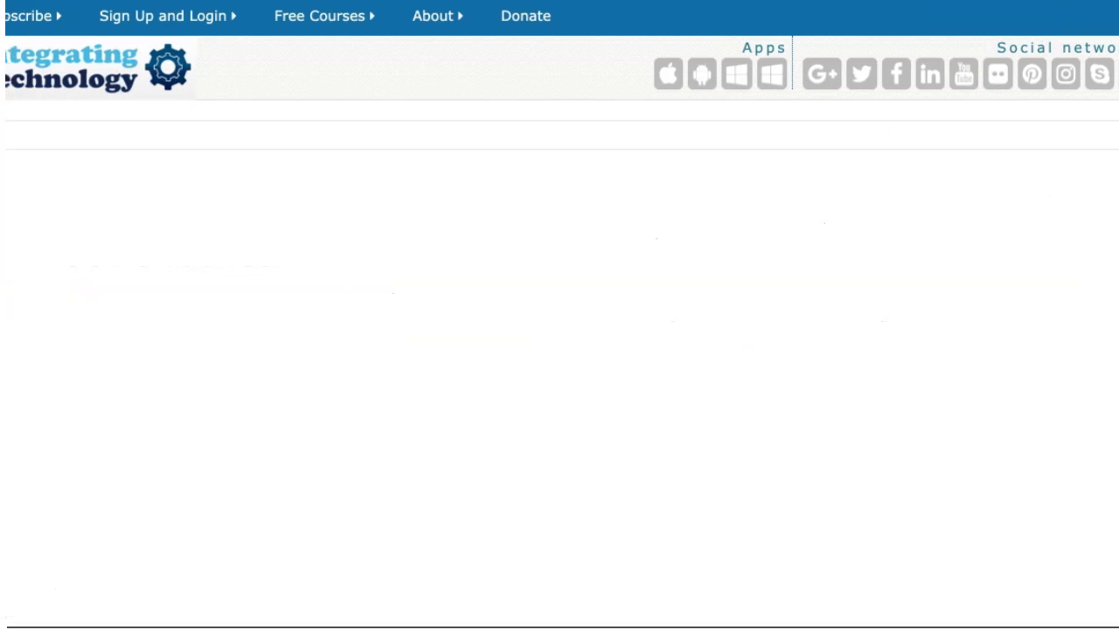
- Scroll the front page, then open the login page and scroll to the social sign-in buttons
{"action": "scroll", "coordinate": [560, 314], "scroll_direction": "down", "scroll_amount": 3}
{"action": "scroll", "coordinate": [560, 314], "scroll_direction": "down", "scroll_amount": 5}
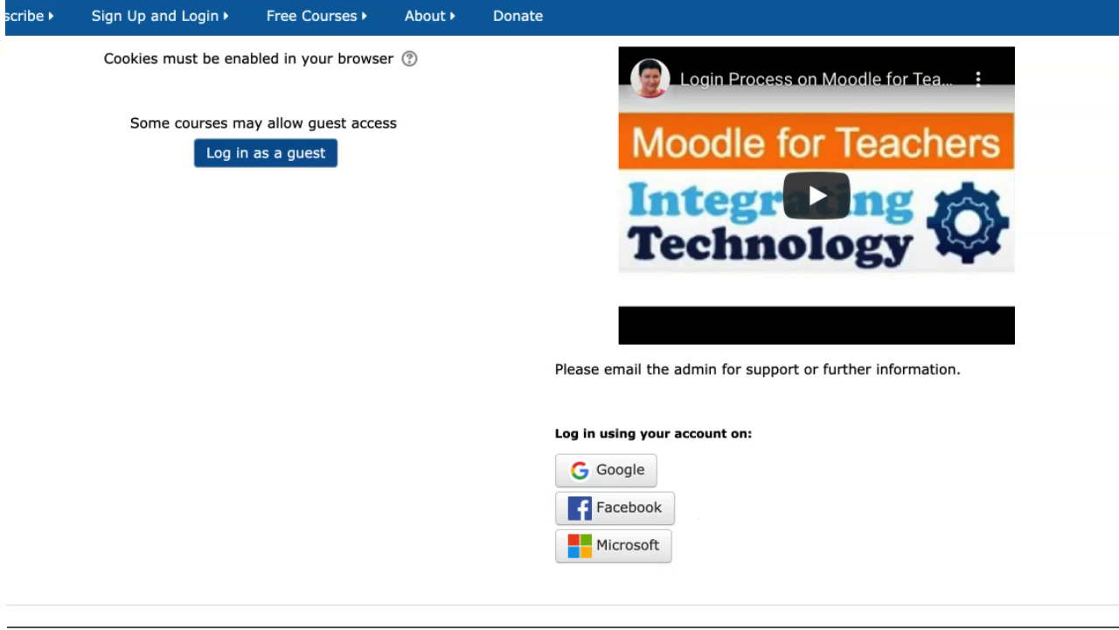
{"action": "scroll", "coordinate": [563, 320], "scroll_direction": "down", "scroll_amount": 1}
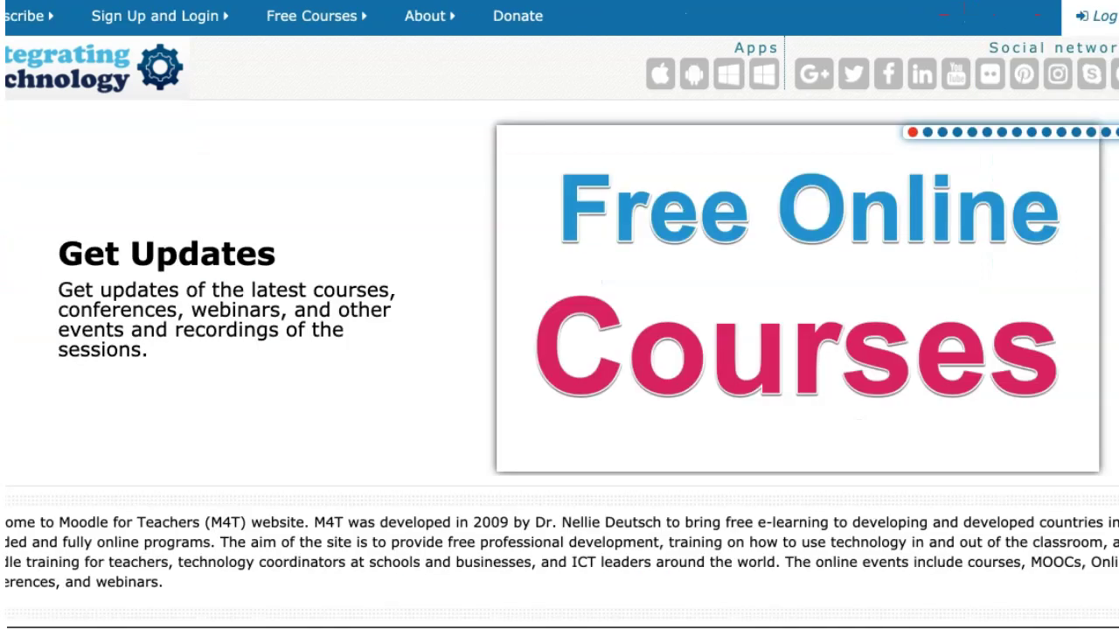
{"action": "left_click", "coordinate": [1098, 15]}
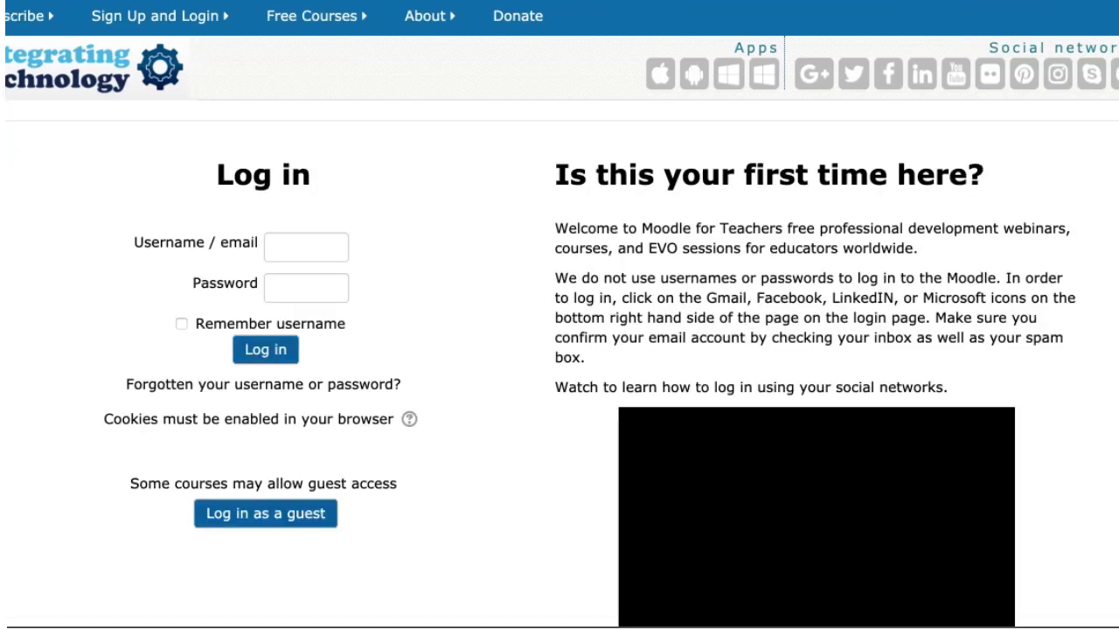
{"action": "scroll", "coordinate": [560, 350], "scroll_direction": "down", "scroll_amount": 2}
{"action": "scroll", "coordinate": [559, 349], "scroll_direction": "down", "scroll_amount": 5}
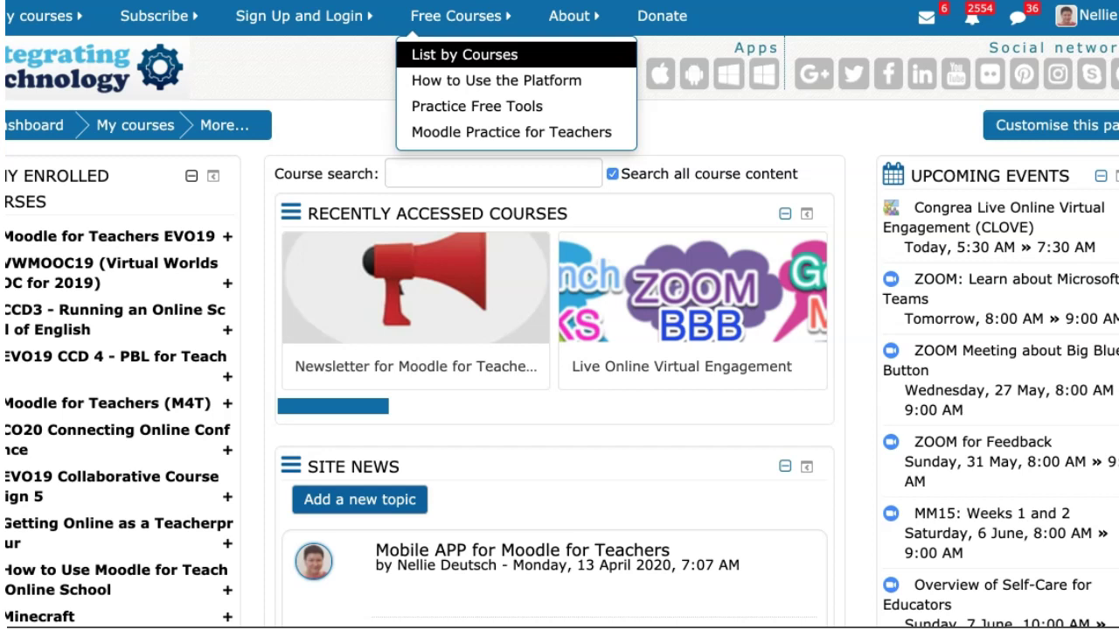
- List all course categories via Free Courses > List by Courses and scroll through the cards
{"action": "left_click", "coordinate": [464, 54]}
{"action": "scroll", "coordinate": [79, 350], "scroll_direction": "down", "scroll_amount": 1}
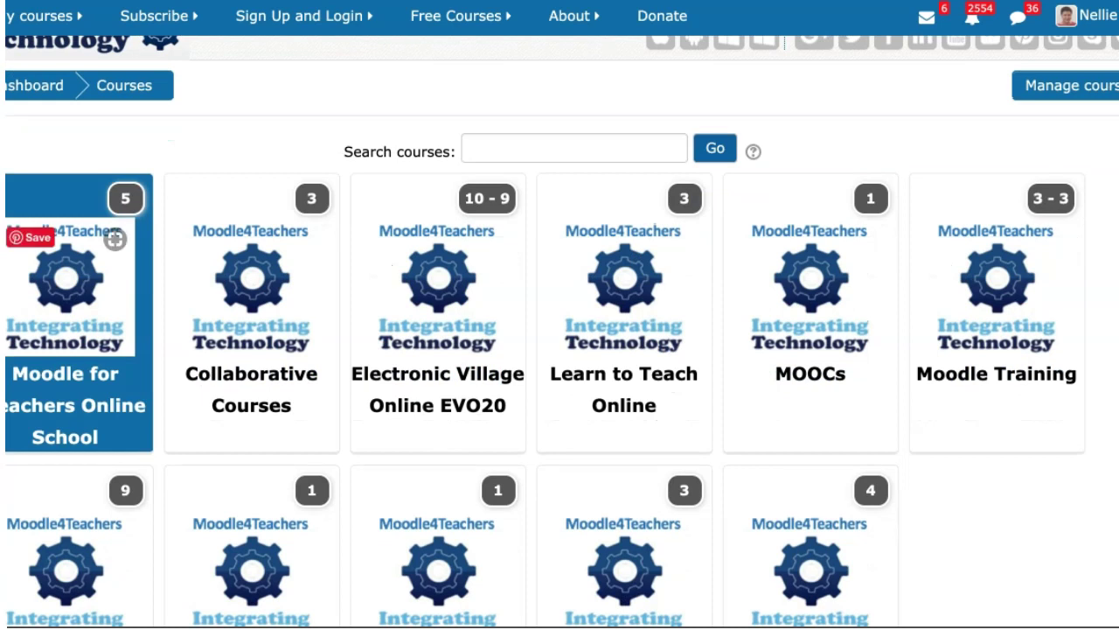
{"action": "scroll", "coordinate": [79, 350], "scroll_direction": "down", "scroll_amount": 1}
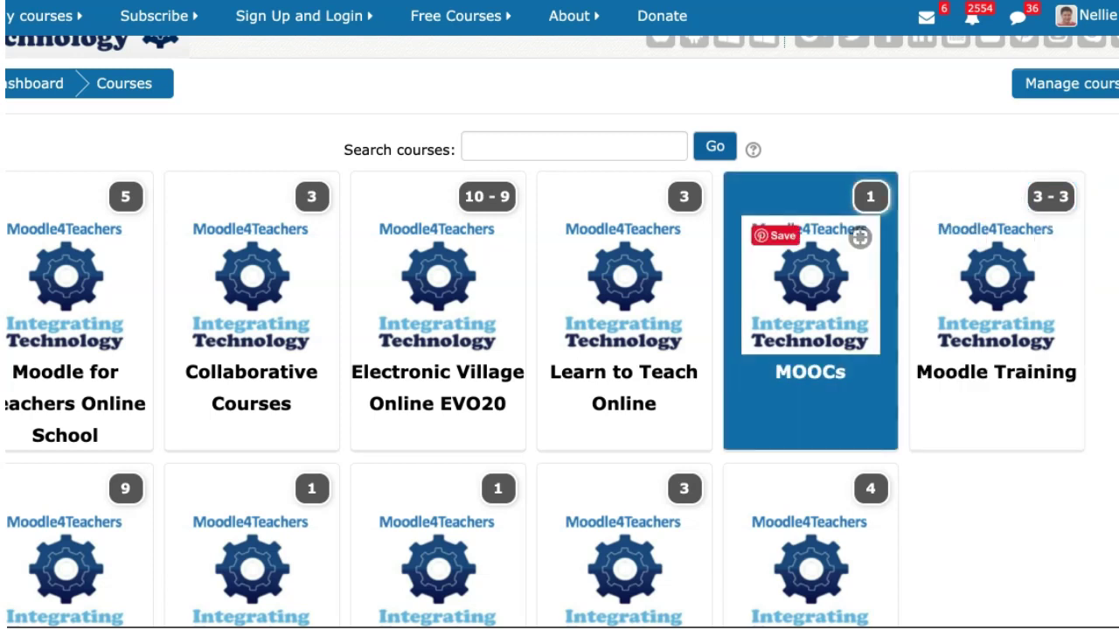
{"action": "scroll", "coordinate": [79, 542], "scroll_direction": "down", "scroll_amount": 3}
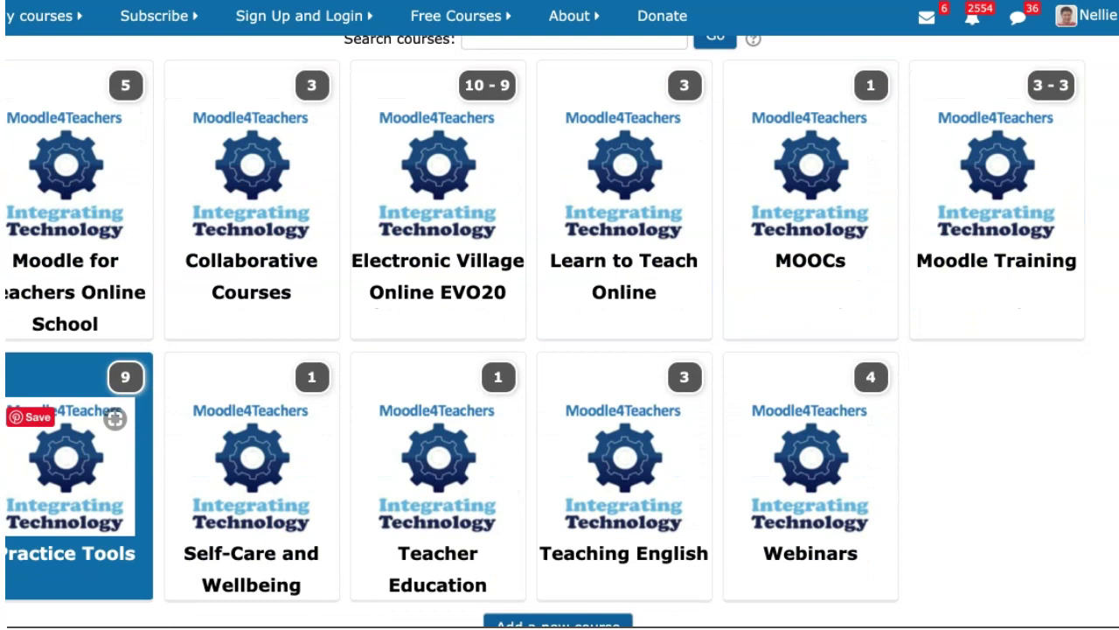
{"action": "scroll", "coordinate": [79, 472], "scroll_direction": "down", "scroll_amount": 1}
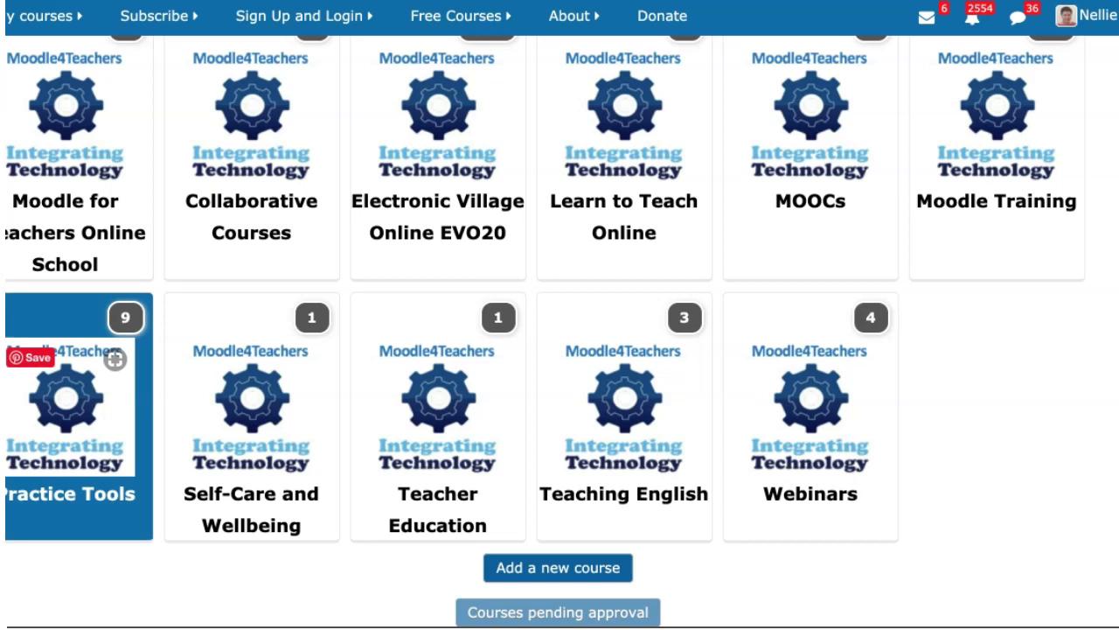
- Open Practice Tools and scroll its courses from Jitsi Meetings down to WizIQ, then back up
{"action": "left_click", "coordinate": [69, 411]}
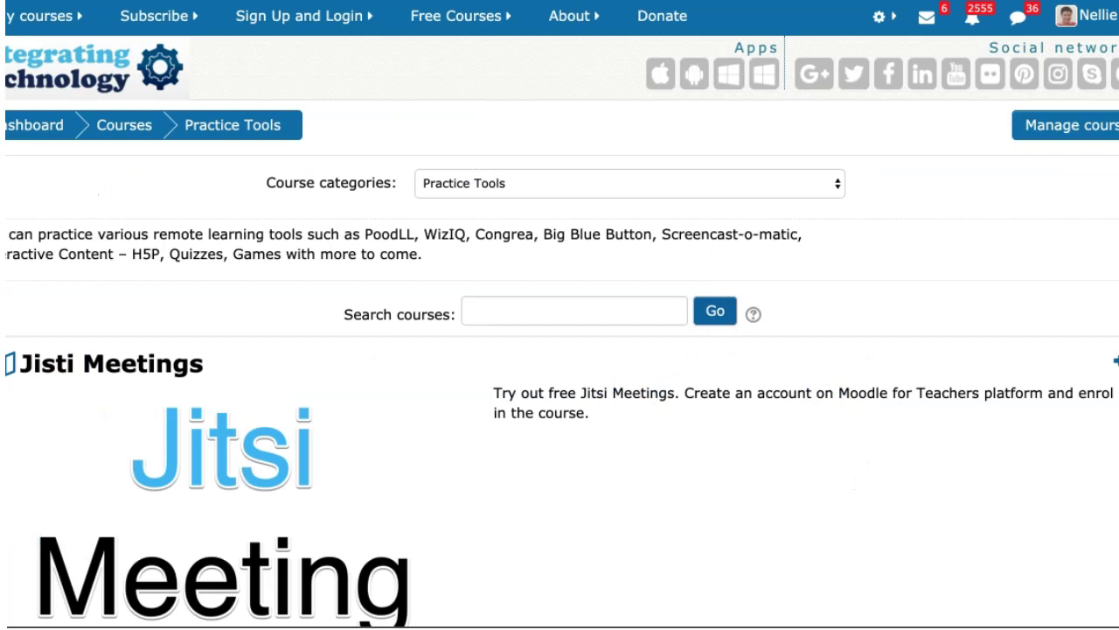
{"action": "scroll", "coordinate": [228, 454], "scroll_direction": "down", "scroll_amount": 5}
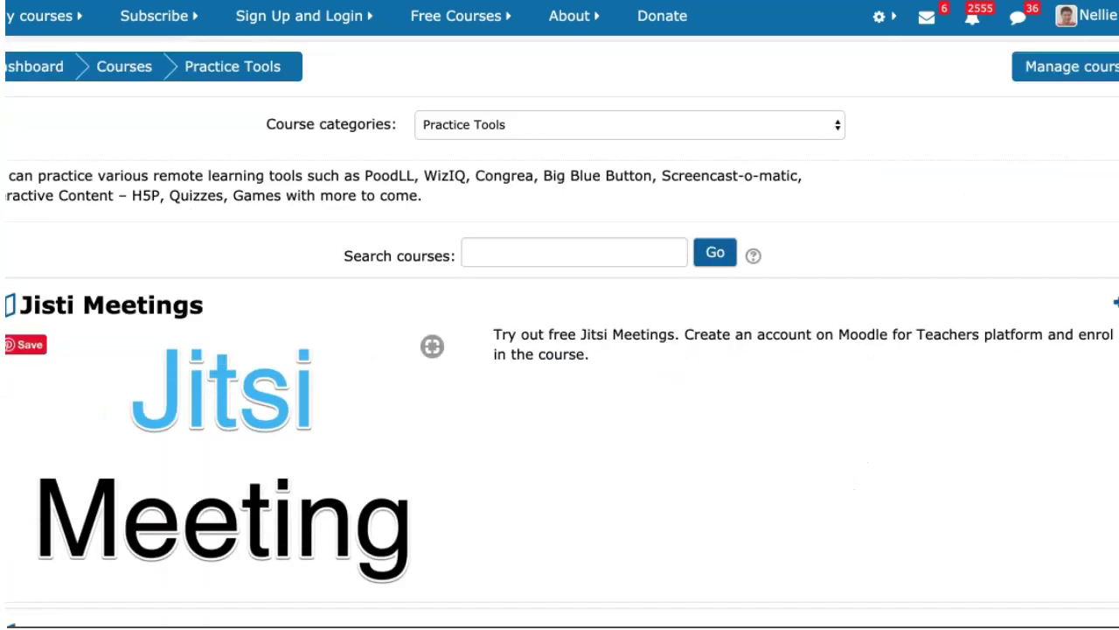
{"action": "scroll", "coordinate": [560, 350], "scroll_direction": "down", "scroll_amount": 1}
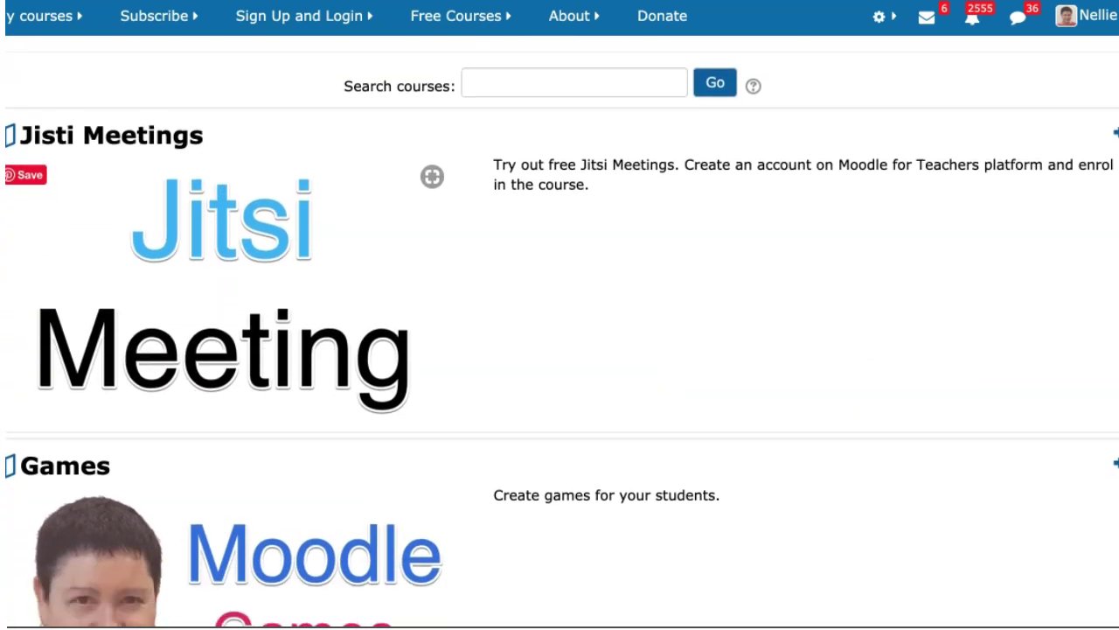
{"action": "scroll", "coordinate": [560, 350], "scroll_direction": "down", "scroll_amount": 4}
{"action": "scroll", "coordinate": [560, 350], "scroll_direction": "down", "scroll_amount": 10}
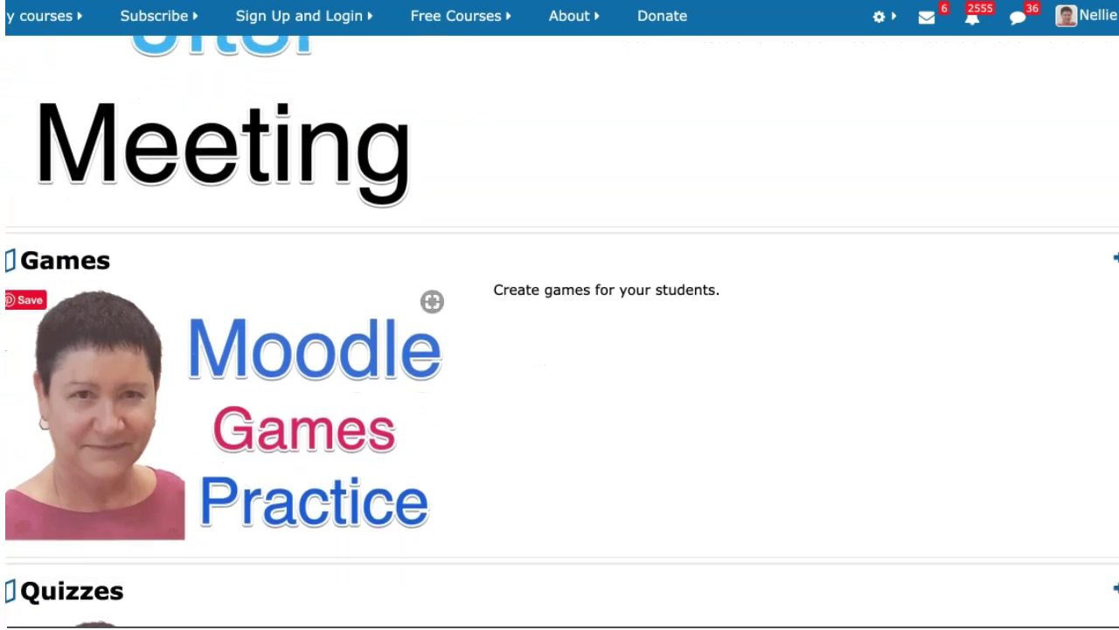
{"action": "scroll", "coordinate": [559, 350], "scroll_direction": "down", "scroll_amount": 11}
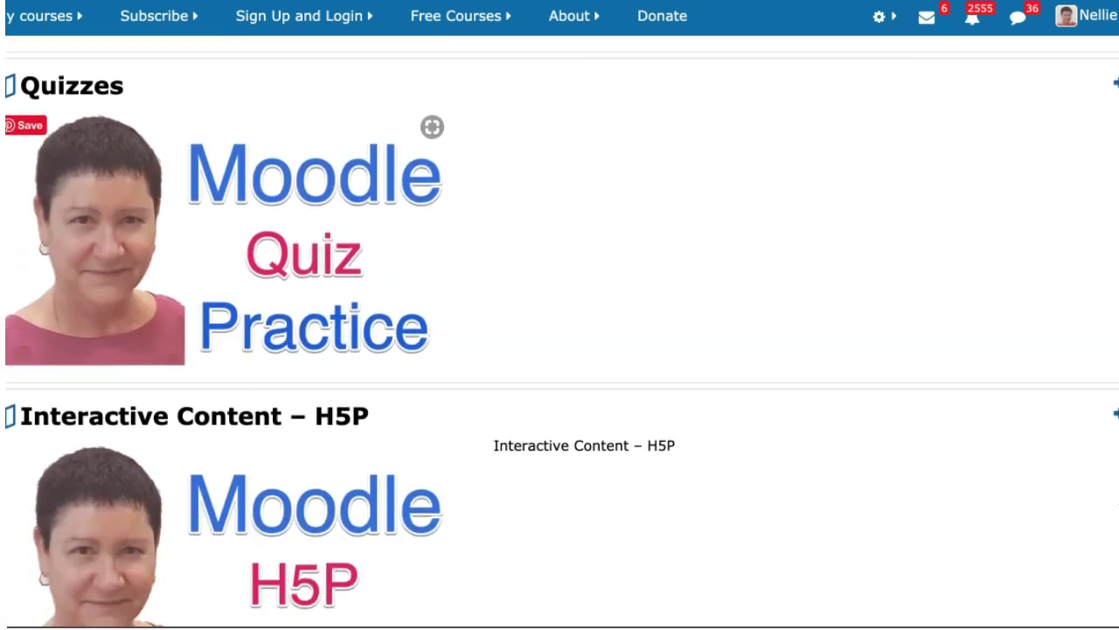
{"action": "scroll", "coordinate": [560, 350], "scroll_direction": "down", "scroll_amount": 4}
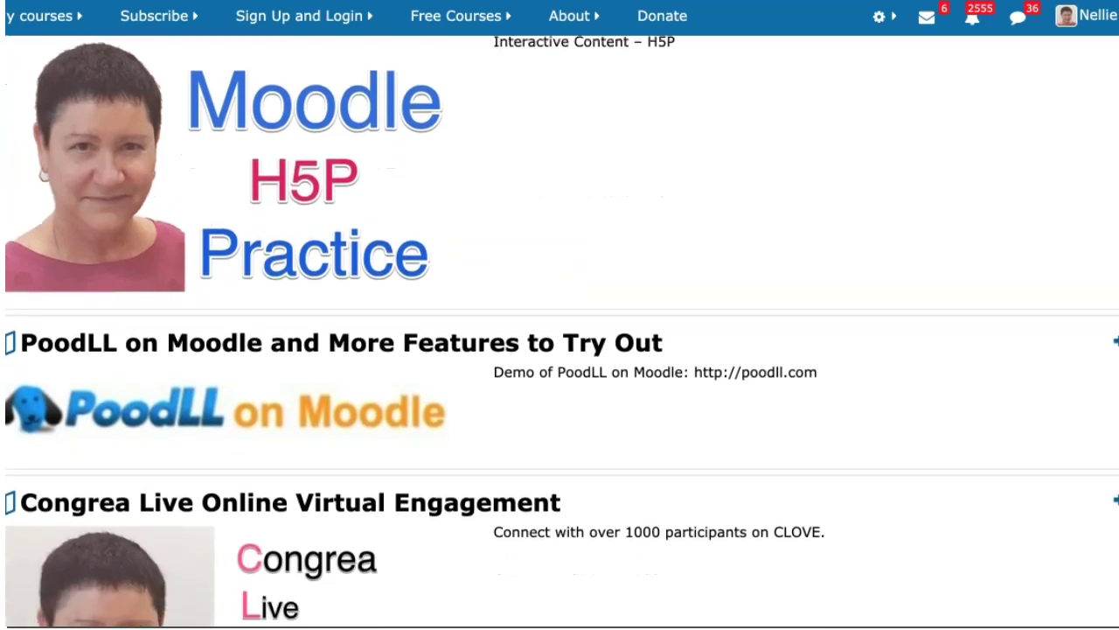
{"action": "scroll", "coordinate": [432, 285], "scroll_direction": "down", "scroll_amount": 6}
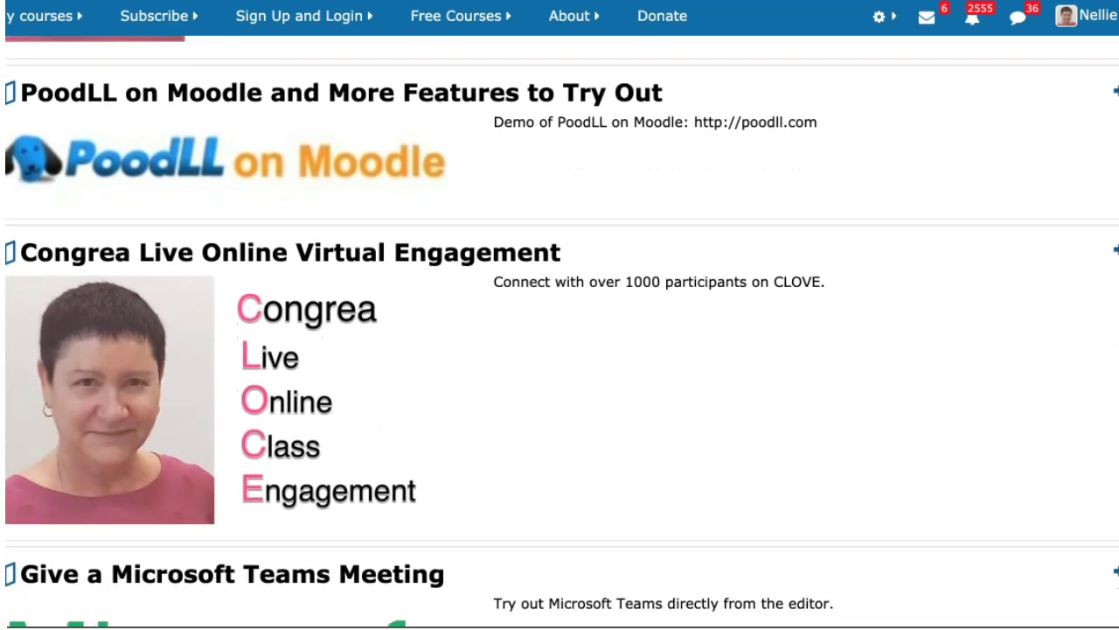
{"action": "scroll", "coordinate": [560, 350], "scroll_direction": "down", "scroll_amount": 11}
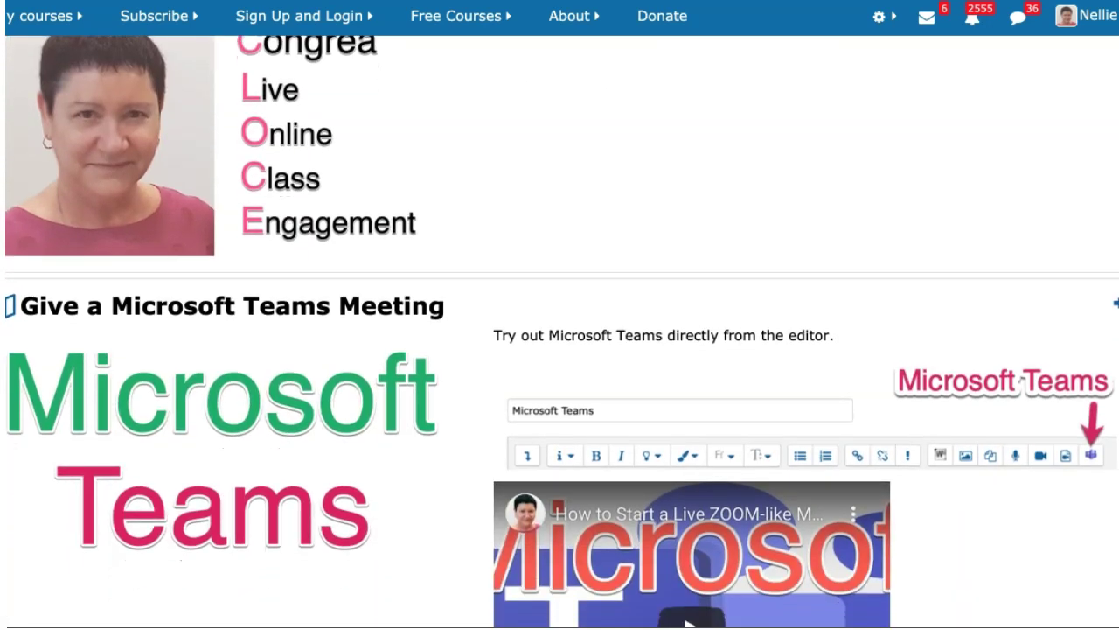
{"action": "scroll", "coordinate": [560, 350], "scroll_direction": "down", "scroll_amount": 8}
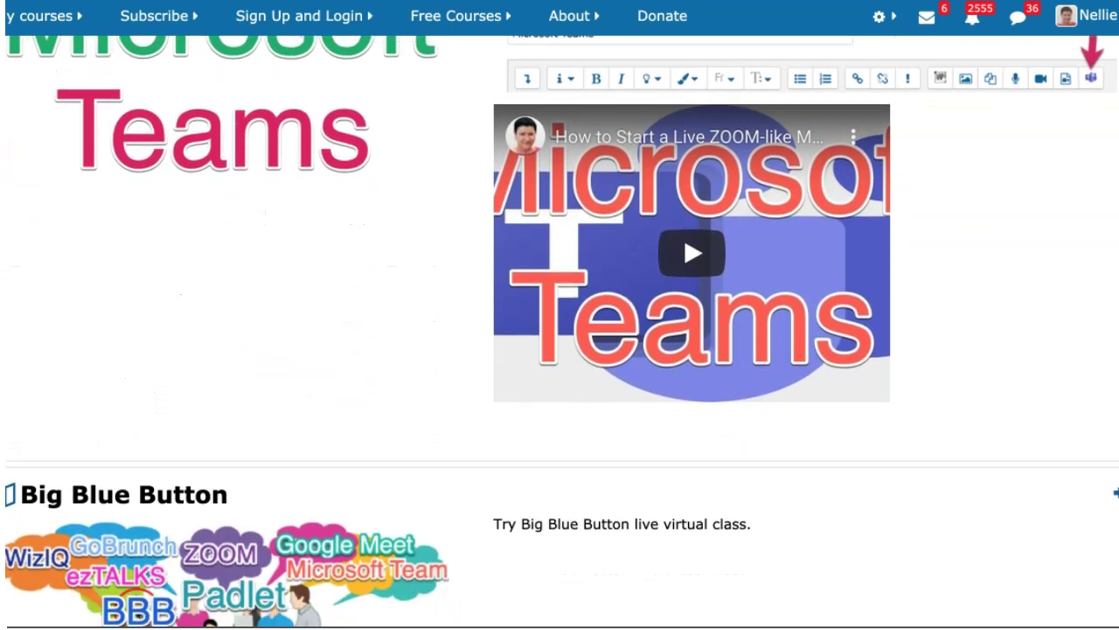
{"action": "scroll", "coordinate": [559, 350], "scroll_direction": "down", "scroll_amount": 6}
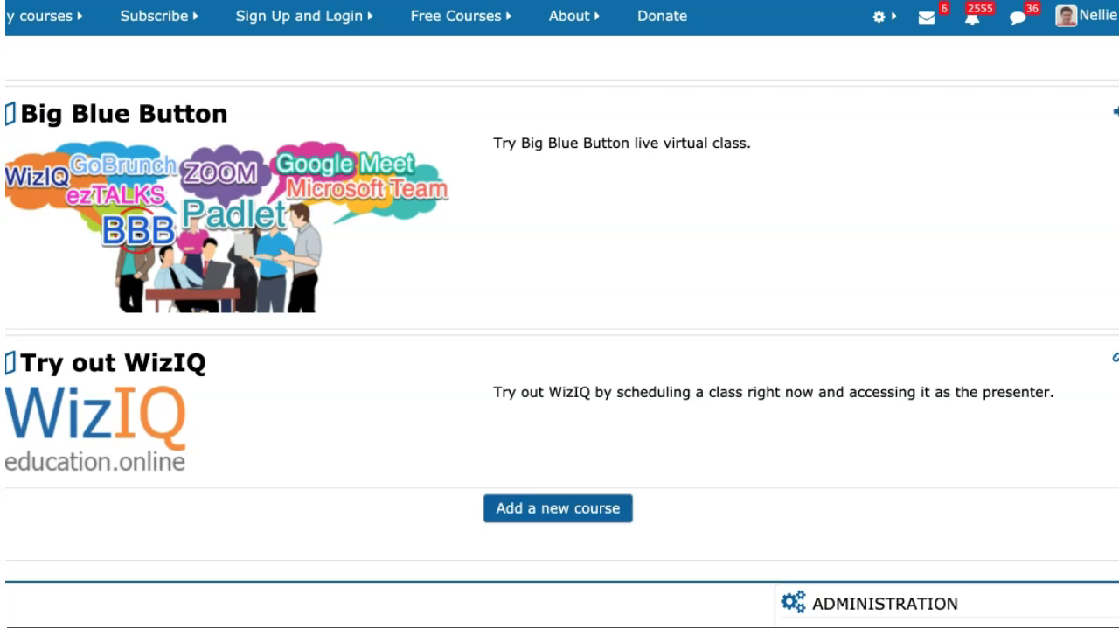
{"action": "scroll", "coordinate": [560, 350], "scroll_direction": "up", "scroll_amount": 20}
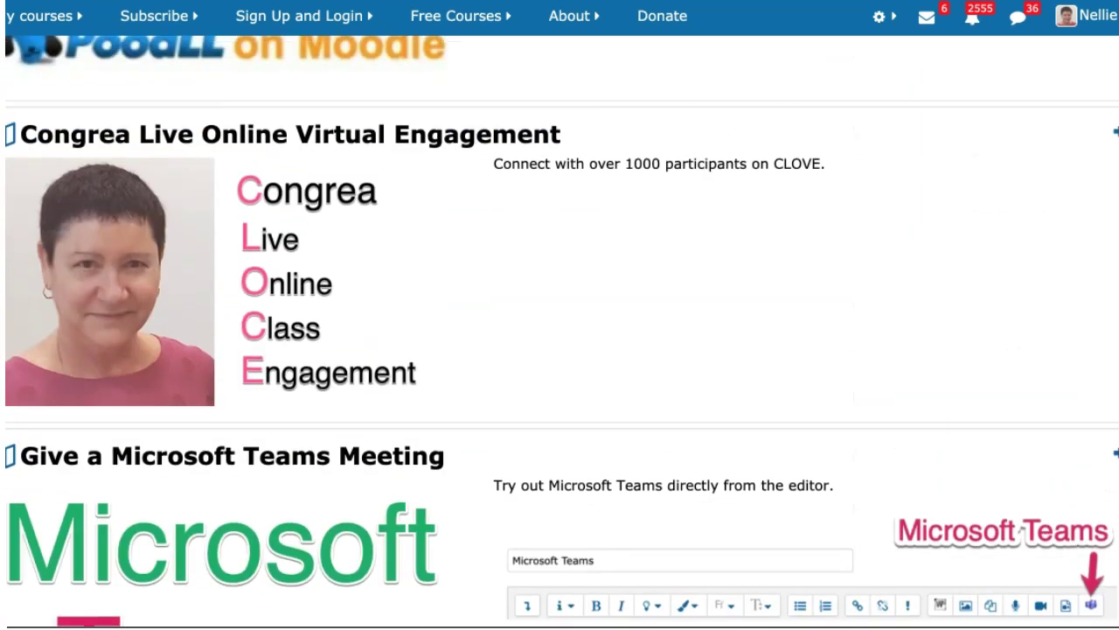
{"action": "scroll", "coordinate": [432, 228], "scroll_direction": "up", "scroll_amount": 1}
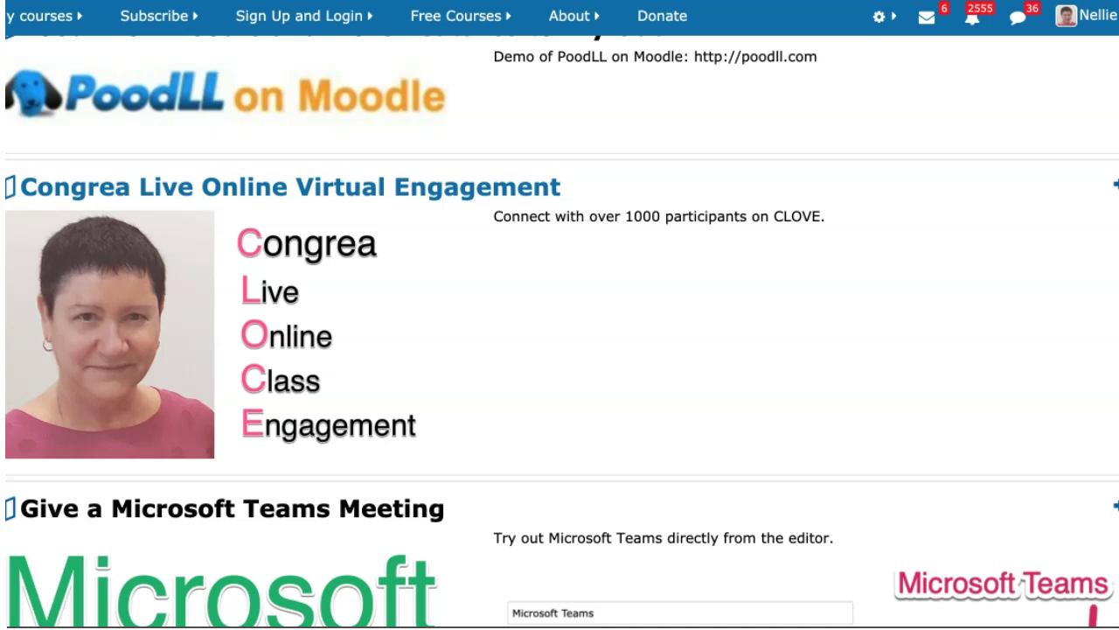
- Log out from the account menu, then reopen the login page and scroll to the Google, Facebook and Microsoft options
{"action": "left_click", "coordinate": [1084, 16]}
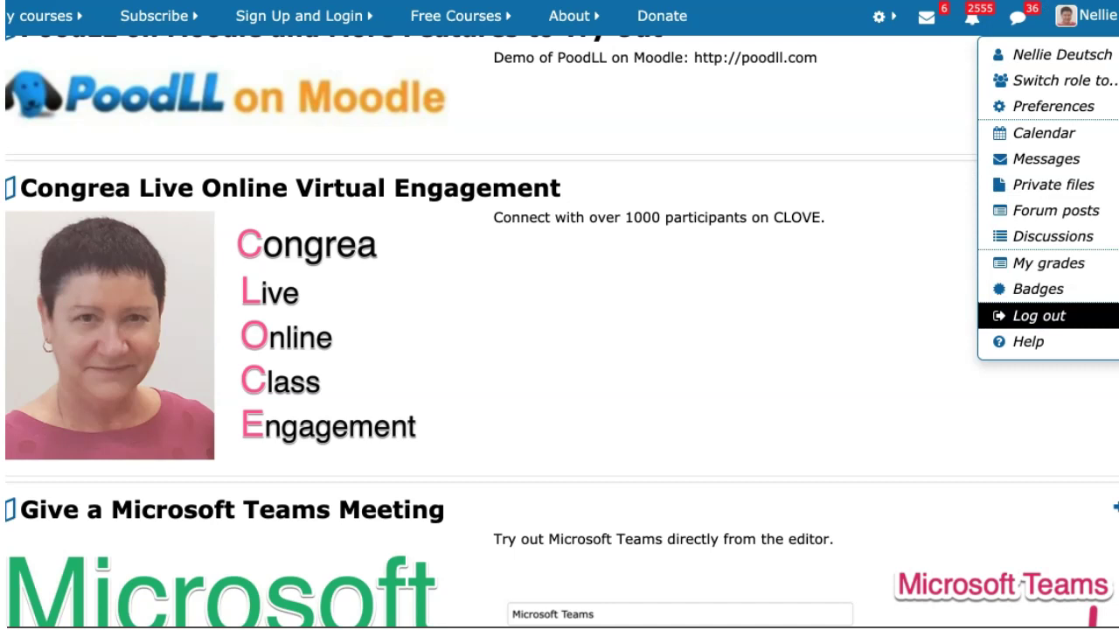
{"action": "left_click", "coordinate": [1040, 316]}
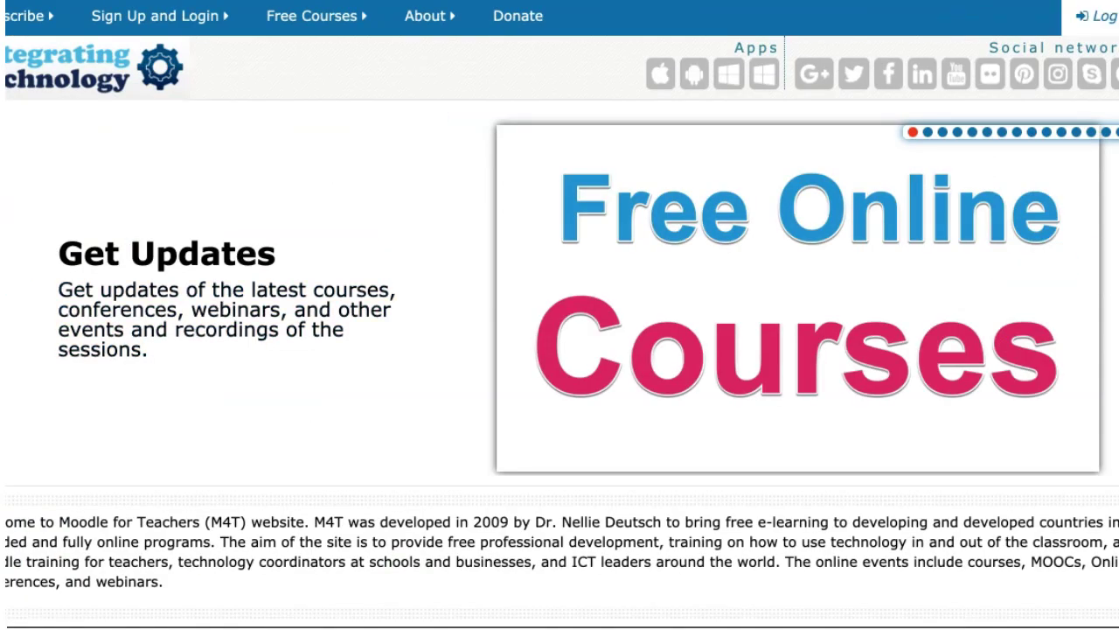
{"action": "left_click", "coordinate": [1095, 16]}
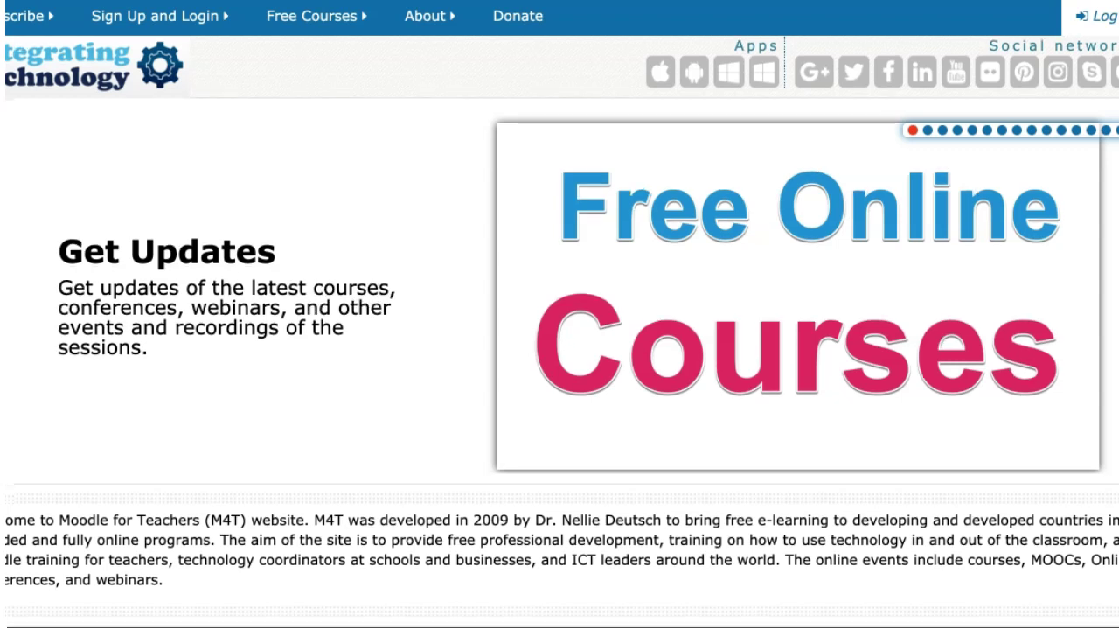
{"action": "scroll", "coordinate": [562, 282], "scroll_direction": "down", "scroll_amount": 10}
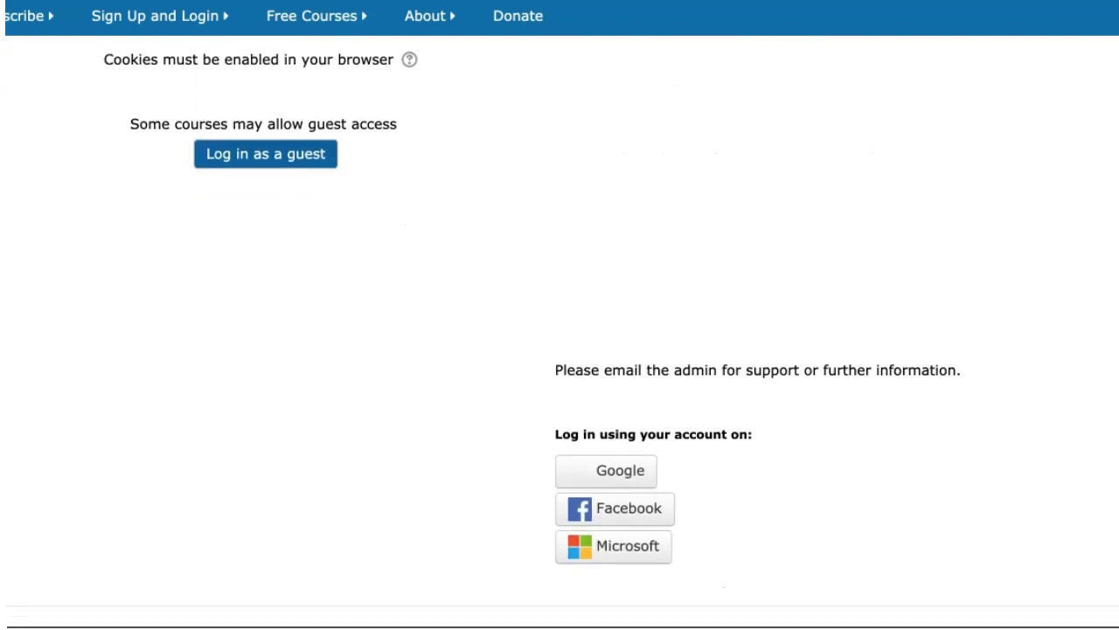